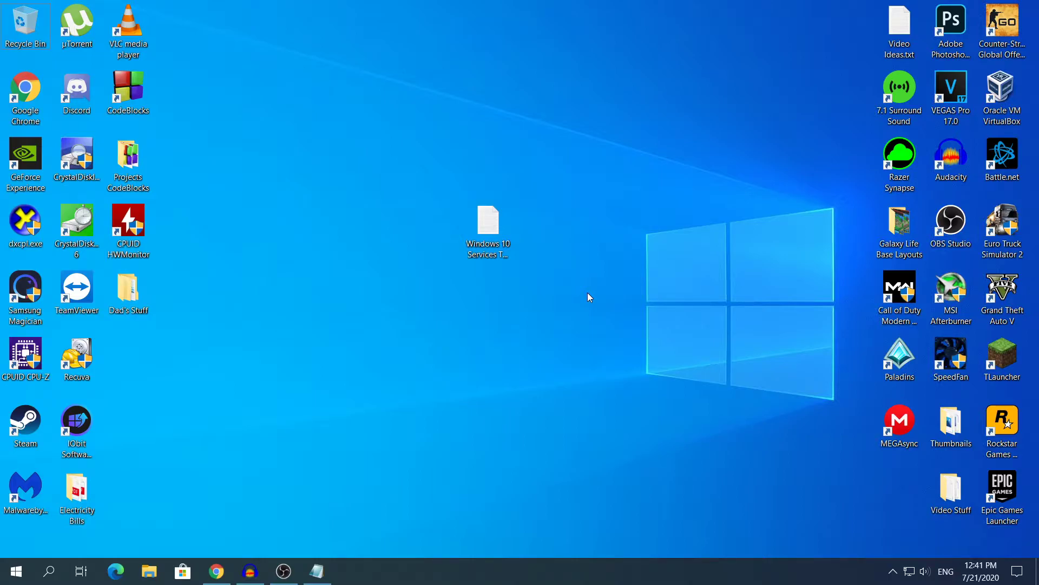
- Switch to the Notepad list of nine services, then select and deselect all its lines
{"action": "key", "text": "alt+Tab"}
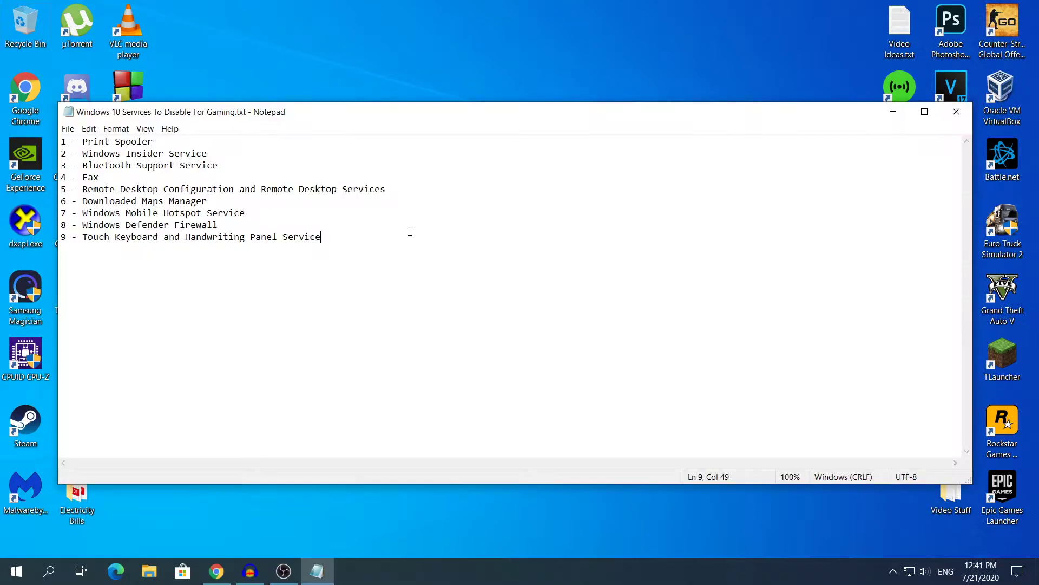
{"action": "left_click_drag", "start_coordinate": [330, 237], "coordinate": [61, 142]}
{"action": "left_click", "coordinate": [323, 239]}
- Switch to the windowsreport article in Chrome and scroll through it
{"action": "left_click", "coordinate": [211, 568]}
{"action": "scroll", "coordinate": [387, 325], "scroll_direction": "up", "scroll_amount": 15}
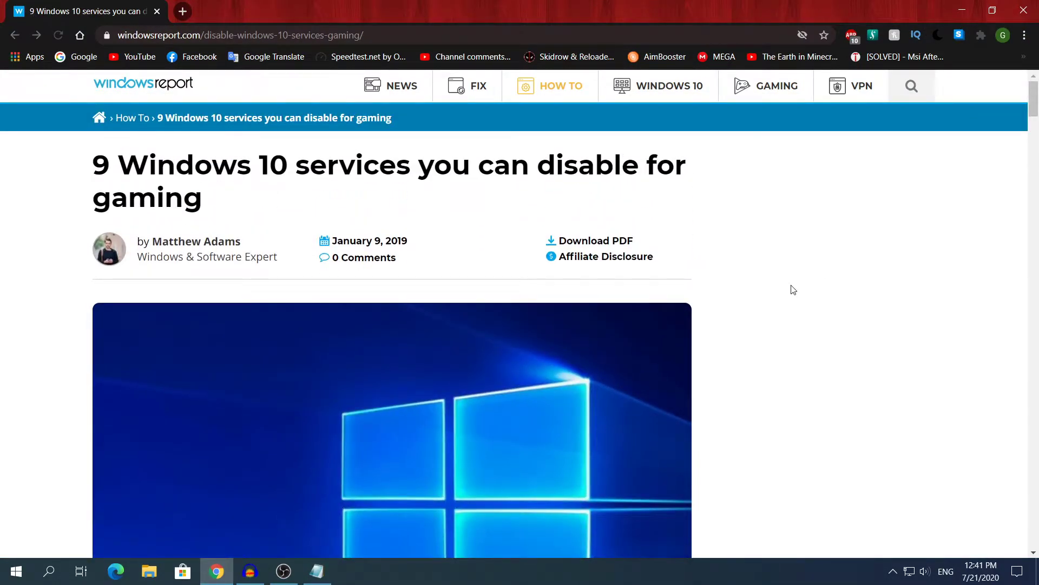
{"action": "scroll", "coordinate": [774, 298], "scroll_direction": "down", "scroll_amount": 10}
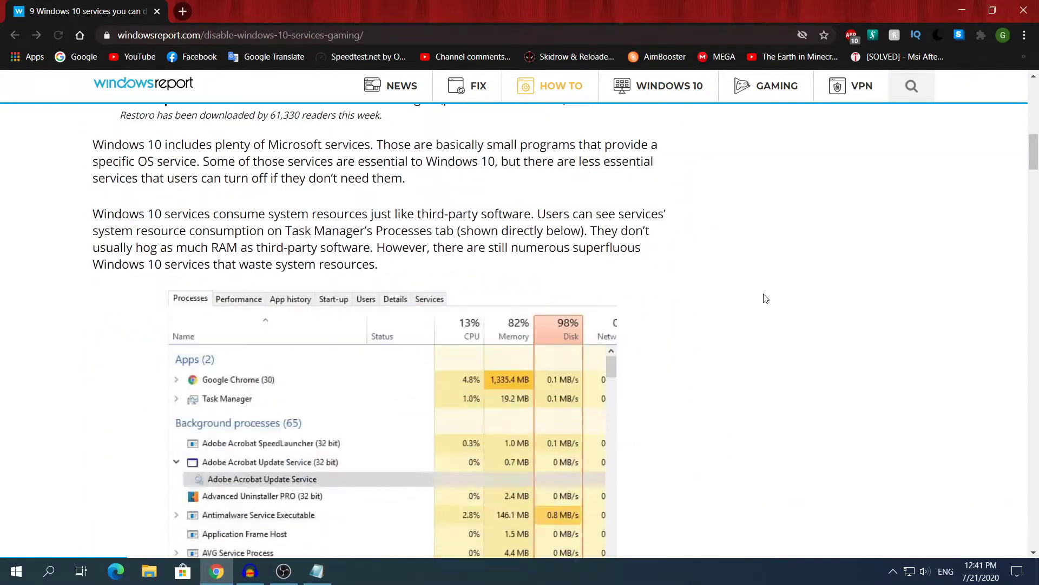
{"action": "scroll", "coordinate": [450, 317], "scroll_direction": "down", "scroll_amount": 6}
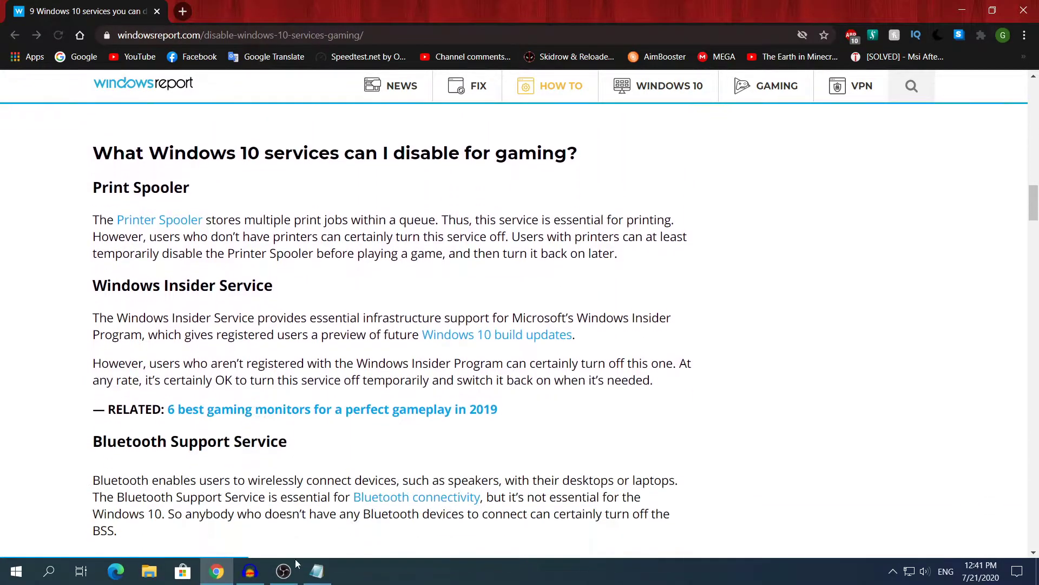
{"action": "left_click", "coordinate": [317, 571]}
{"action": "left_click", "coordinate": [318, 572]}
- Highlight the Print Spooler and Windows Insider Service headings in the article
{"action": "triple_click", "coordinate": [263, 194]}
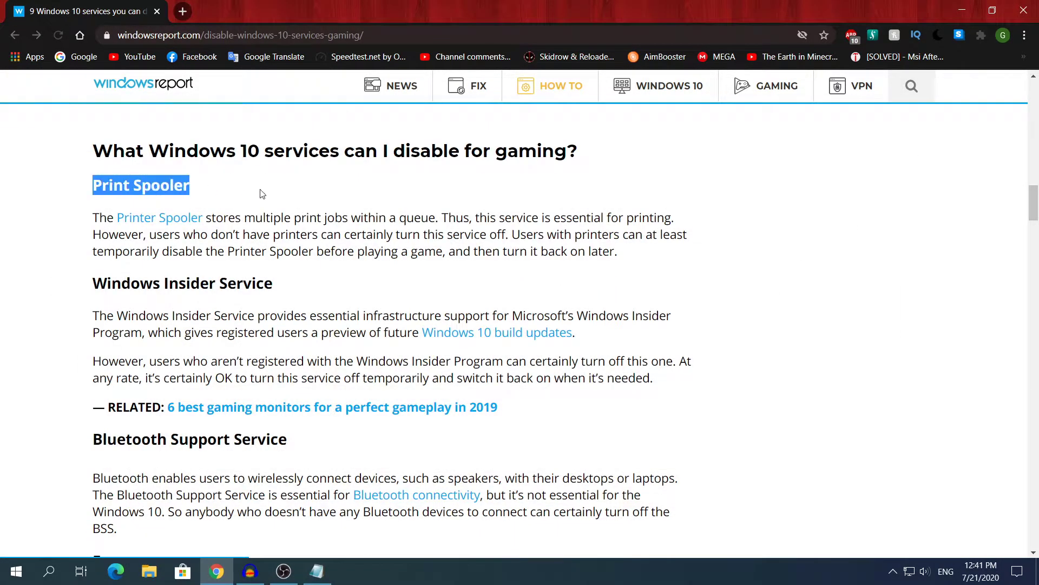
{"action": "left_click", "coordinate": [235, 204]}
{"action": "left_click_drag", "start_coordinate": [92, 283], "coordinate": [300, 291]}
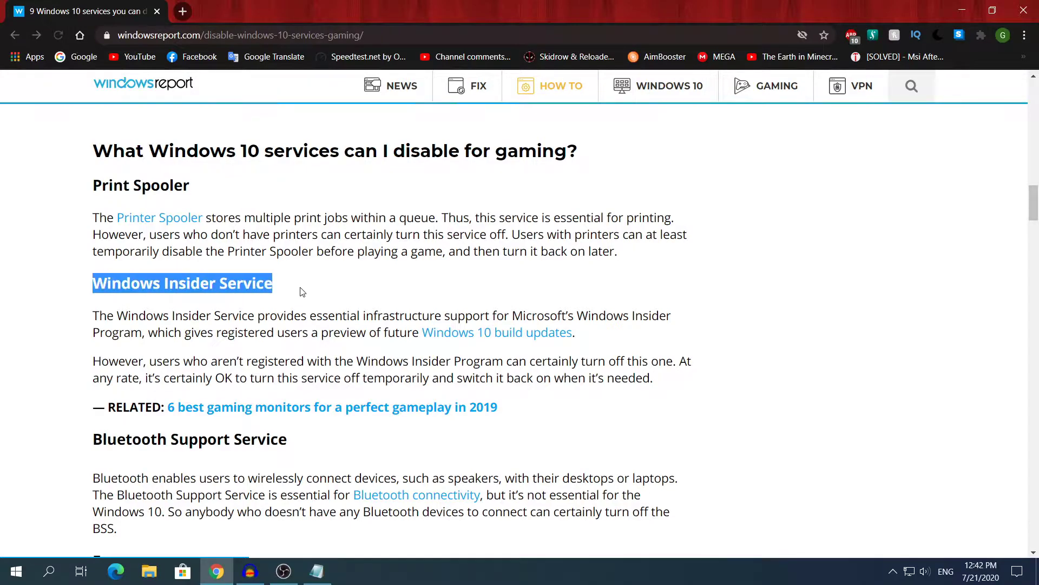
{"action": "left_click", "coordinate": [302, 293]}
{"action": "scroll", "coordinate": [300, 295], "scroll_direction": "down", "scroll_amount": 5}
{"action": "scroll", "coordinate": [352, 287], "scroll_direction": "up", "scroll_amount": 7}
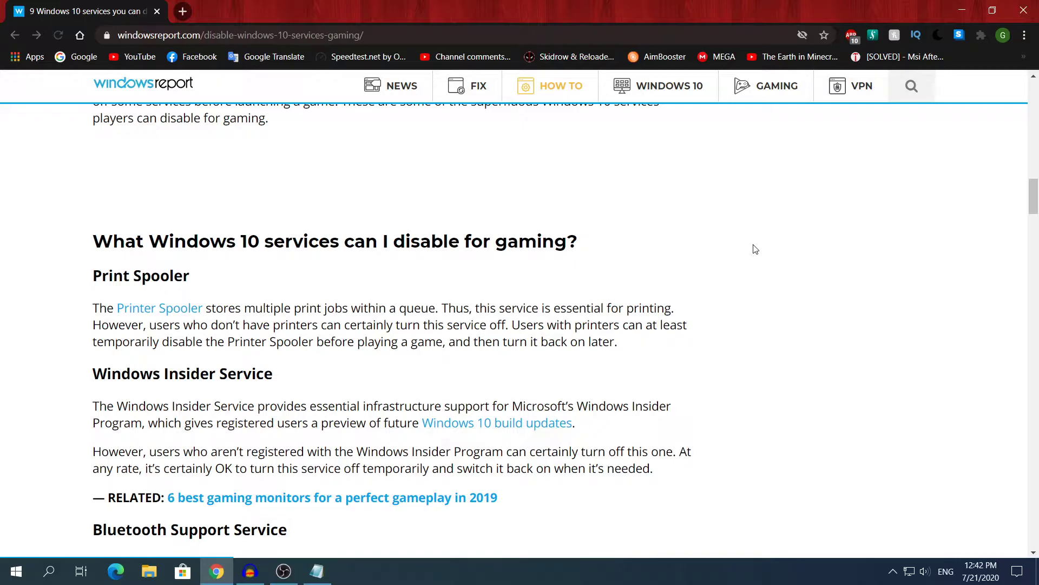
{"action": "scroll", "coordinate": [758, 244], "scroll_direction": "down", "scroll_amount": 2}
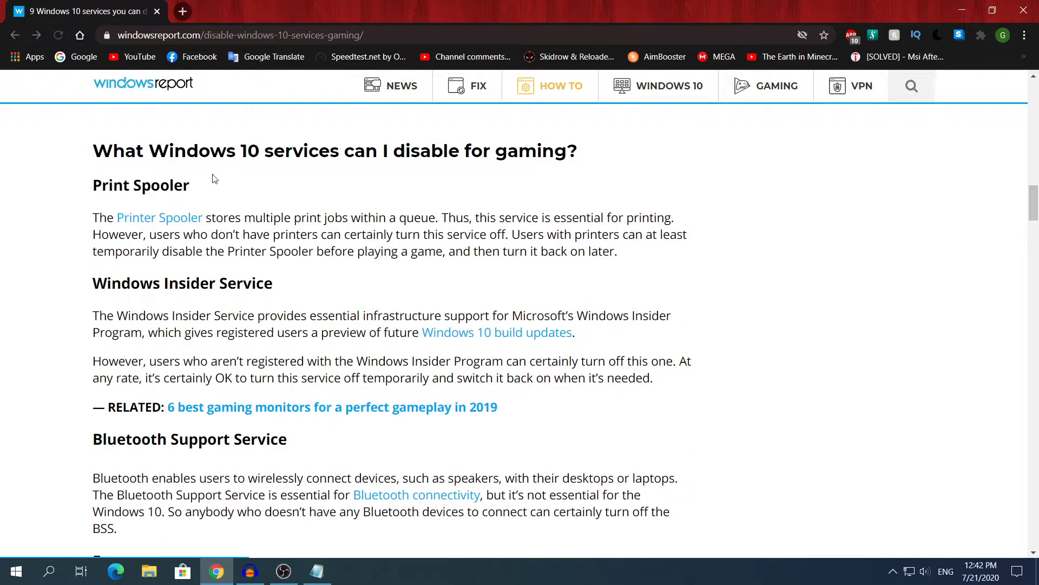
- Reread the Print Spooler heading and description, then minimise everything to the desktop
{"action": "left_click_drag", "start_coordinate": [94, 177], "coordinate": [200, 185]}
{"action": "left_click", "coordinate": [119, 219]}
{"action": "left_click_drag", "start_coordinate": [93, 217], "coordinate": [626, 250]}
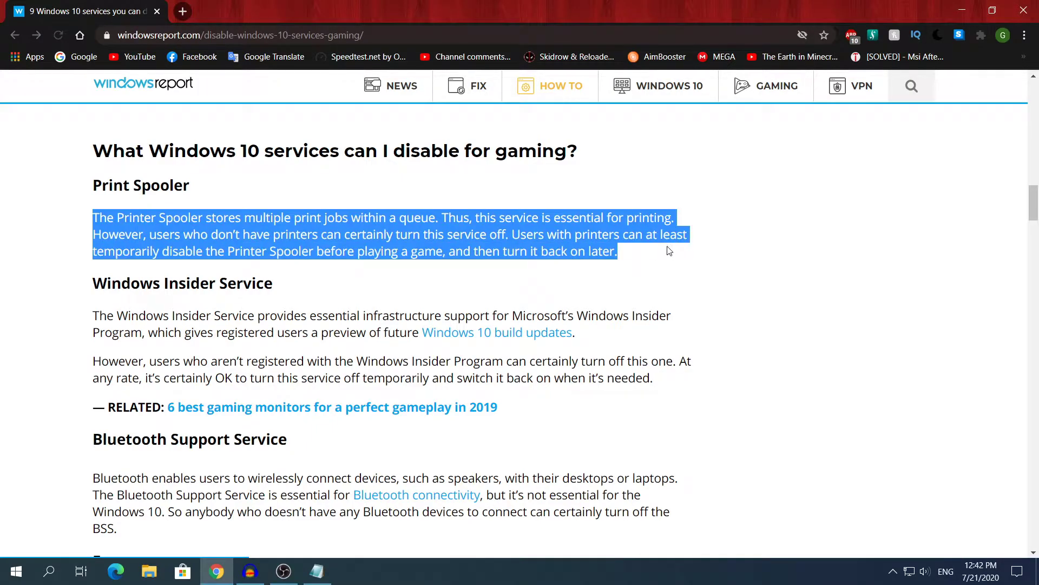
{"action": "left_click", "coordinate": [713, 258]}
{"action": "scroll", "coordinate": [335, 417], "scroll_direction": "down", "scroll_amount": 6}
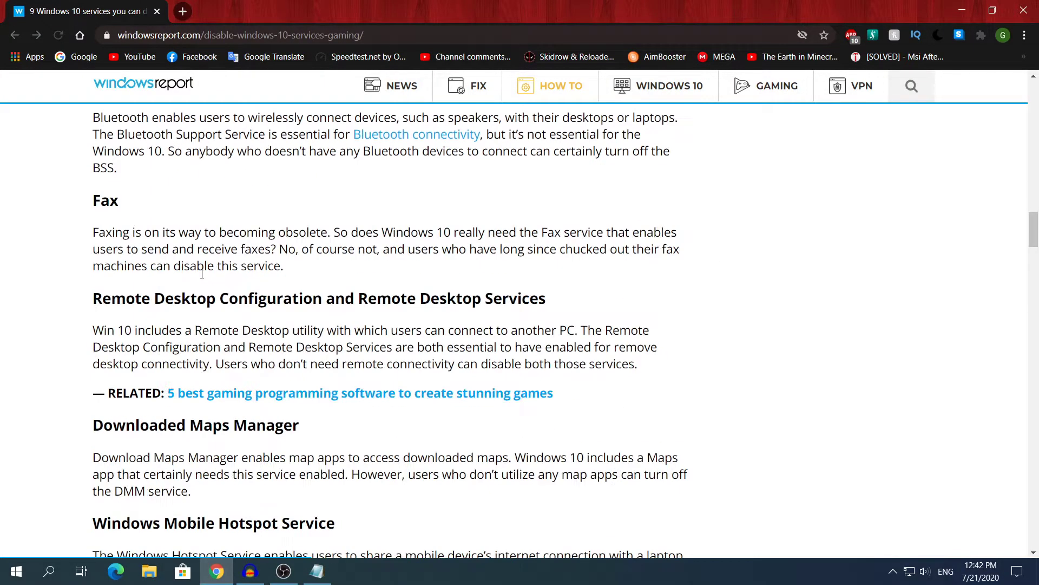
{"action": "scroll", "coordinate": [760, 256], "scroll_direction": "up", "scroll_amount": 8}
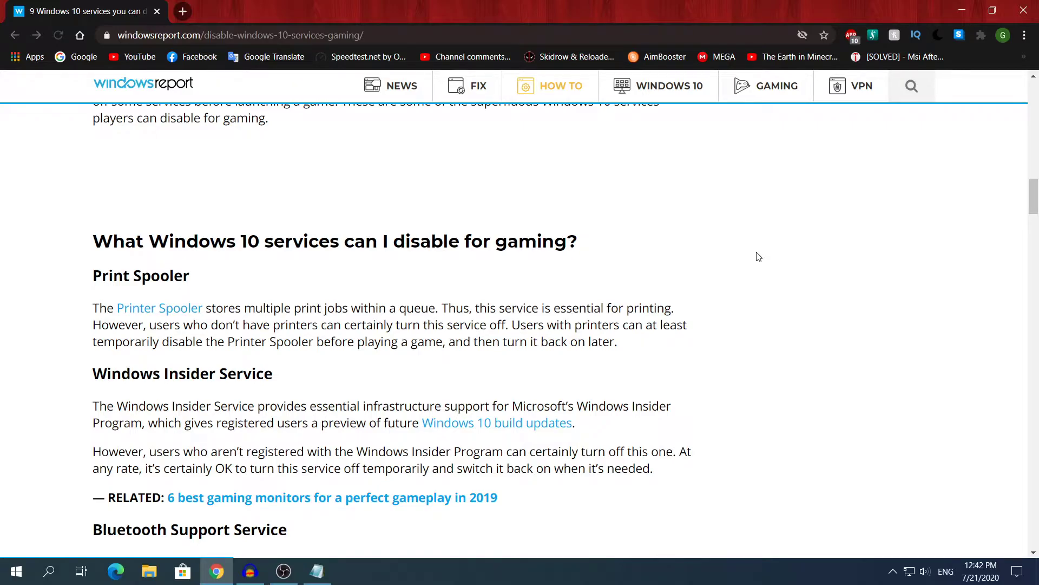
{"action": "key", "text": "super+d"}
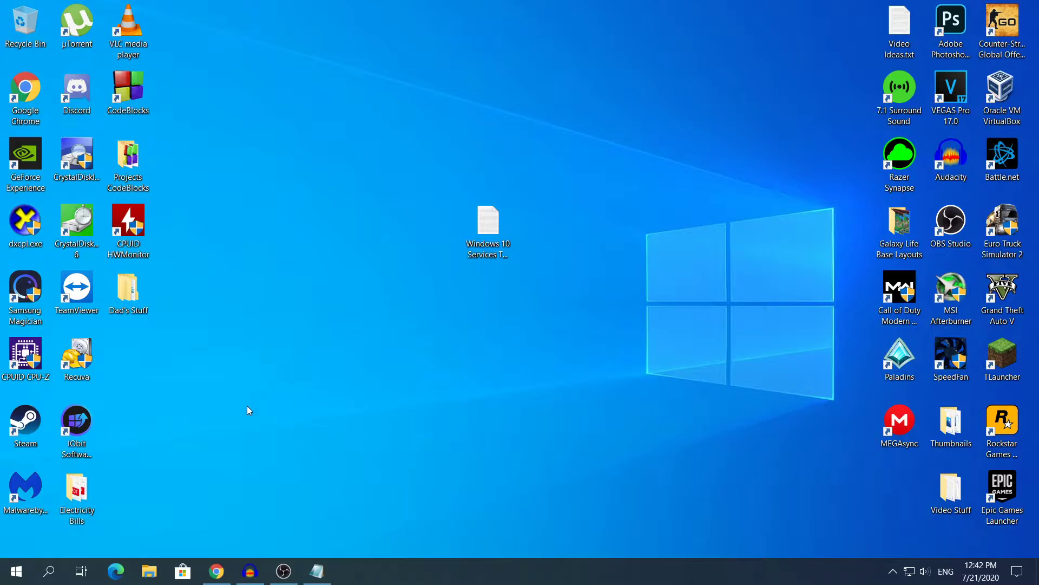
- Search 'serv' in Windows Search and launch the Services app
{"action": "left_click", "coordinate": [48, 571]}
{"action": "type", "text": "serv"}
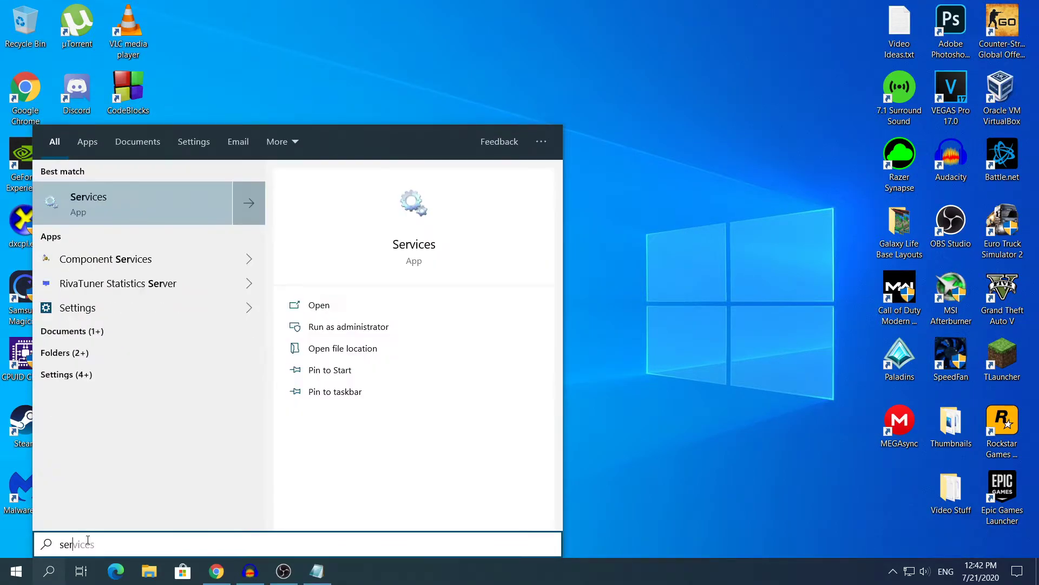
{"action": "left_click", "coordinate": [125, 198]}
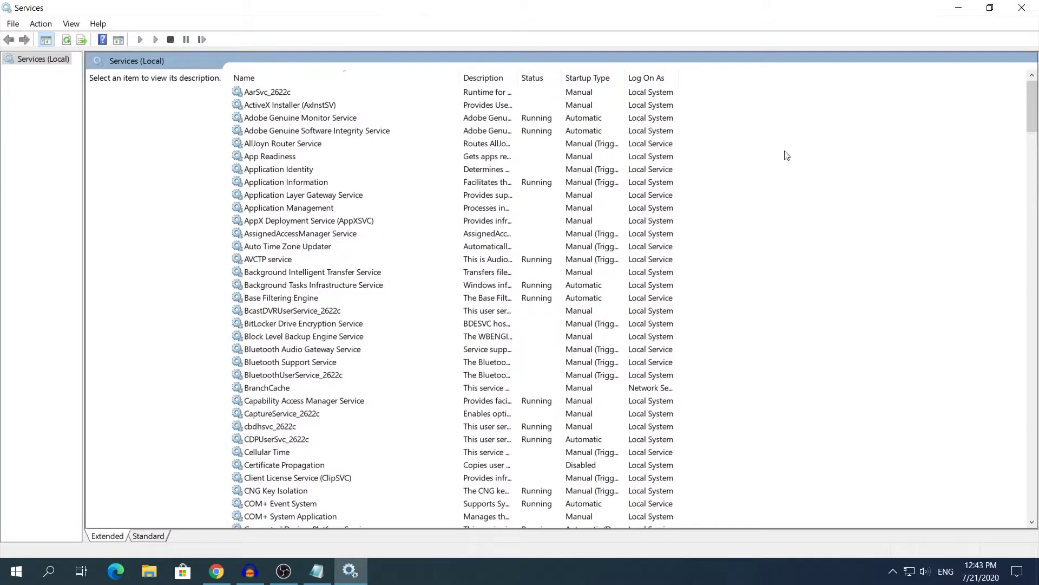
{"action": "left_click", "coordinate": [317, 571]}
{"action": "left_click_drag", "start_coordinate": [351, 243], "coordinate": [97, 128]}
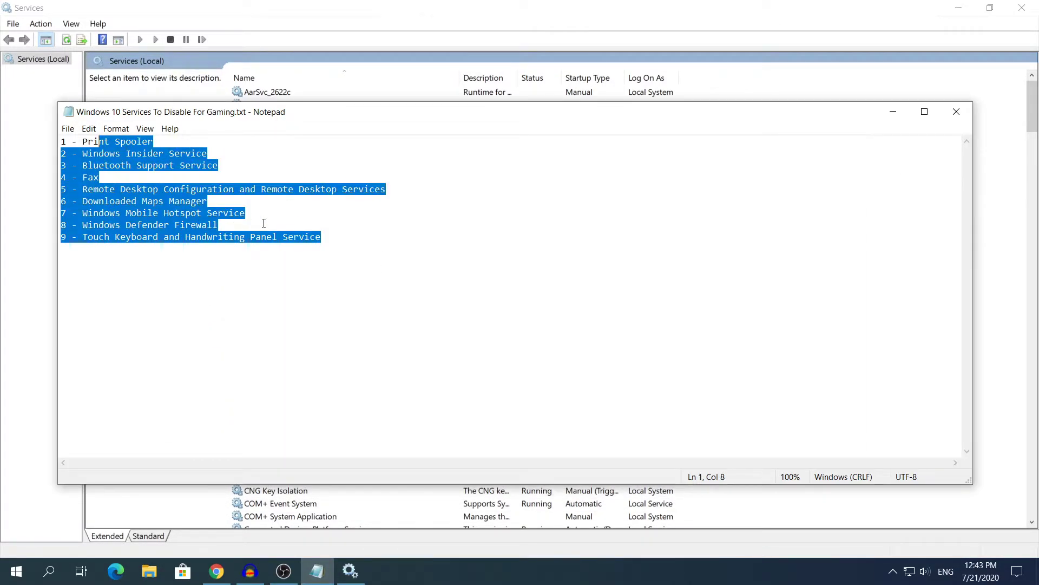
{"action": "left_click", "coordinate": [249, 213]}
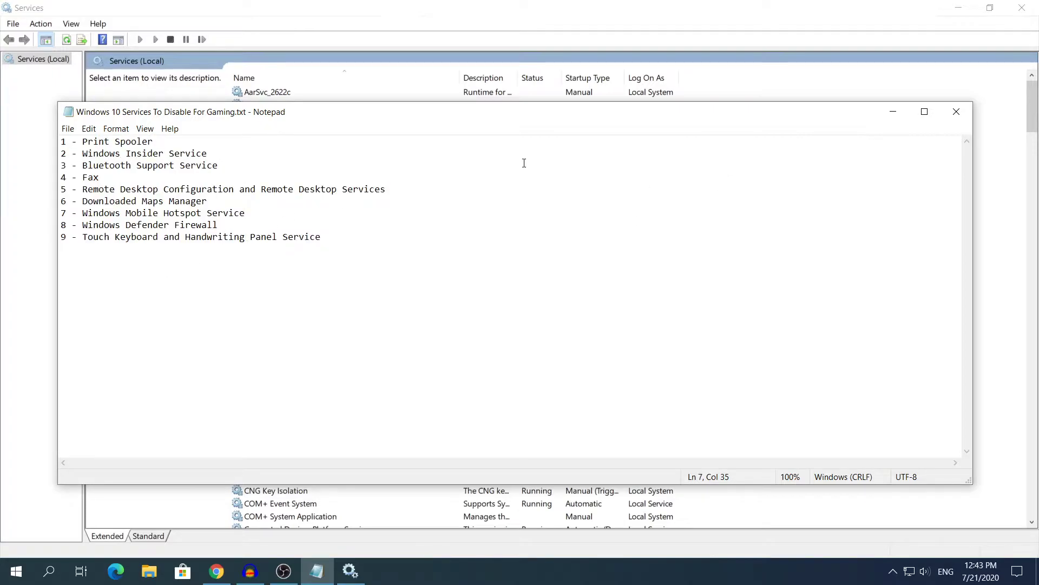
{"action": "left_click", "coordinate": [798, 79]}
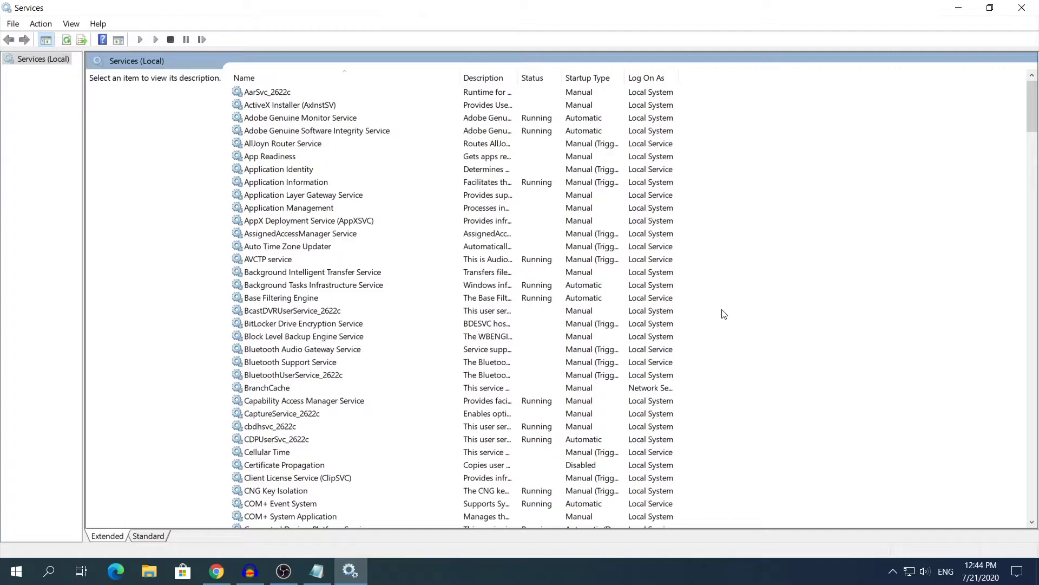
{"action": "key", "text": "alt+Tab"}
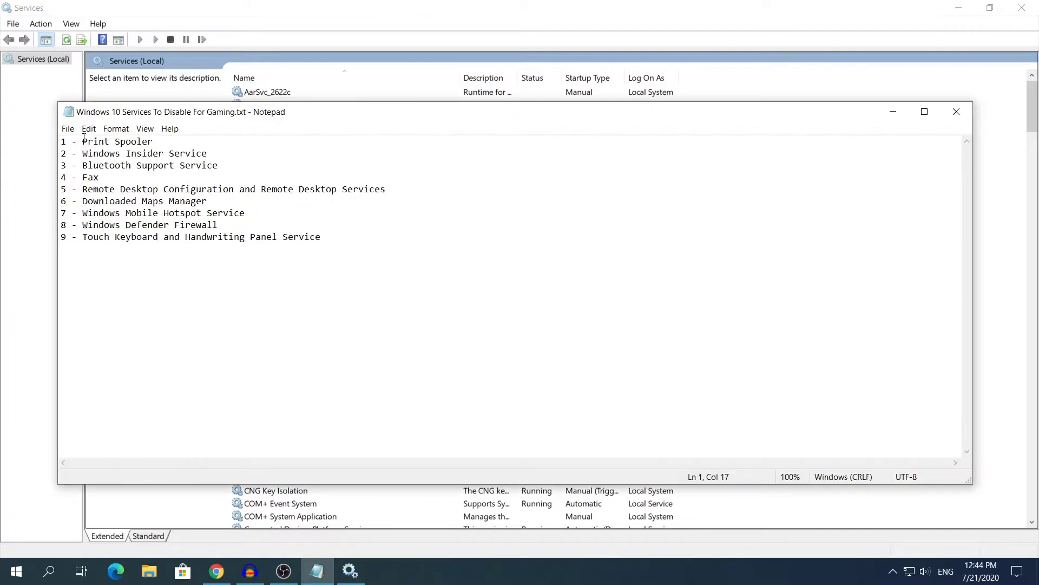
{"action": "left_click_drag", "start_coordinate": [81, 139], "coordinate": [185, 139]}
{"action": "left_click", "coordinate": [731, 83]}
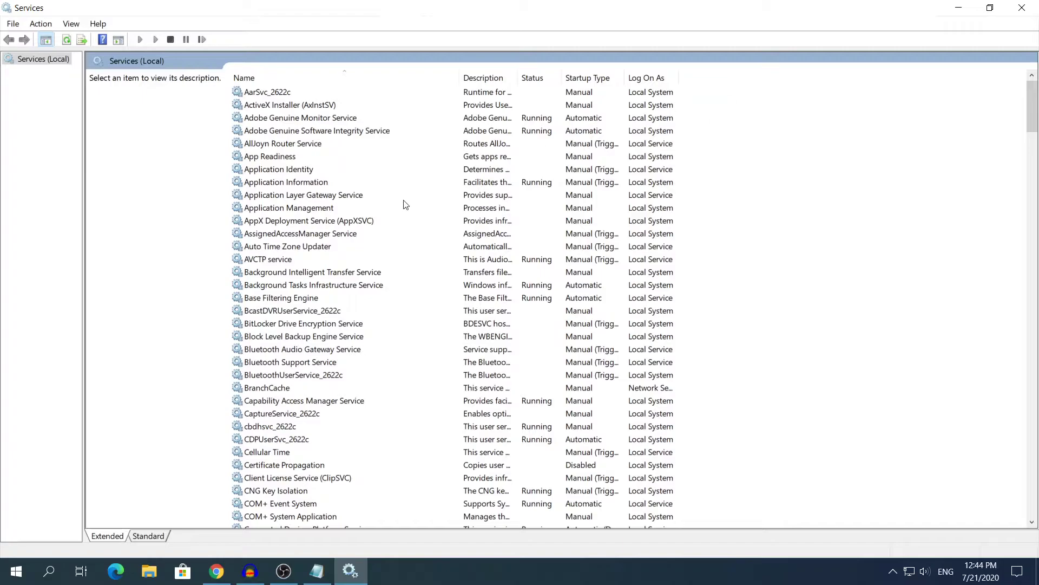
{"action": "scroll", "coordinate": [403, 202], "scroll_direction": "down", "scroll_amount": 20}
- Select Print Spooler in the services list and bring up its context menu
{"action": "left_click", "coordinate": [256, 313]}
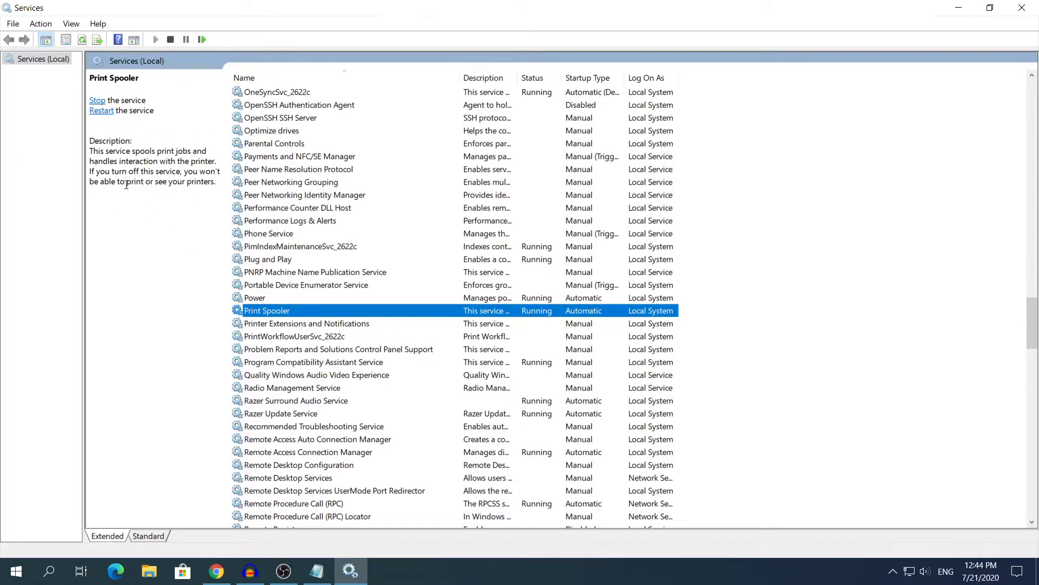
{"action": "left_click", "coordinate": [104, 155]}
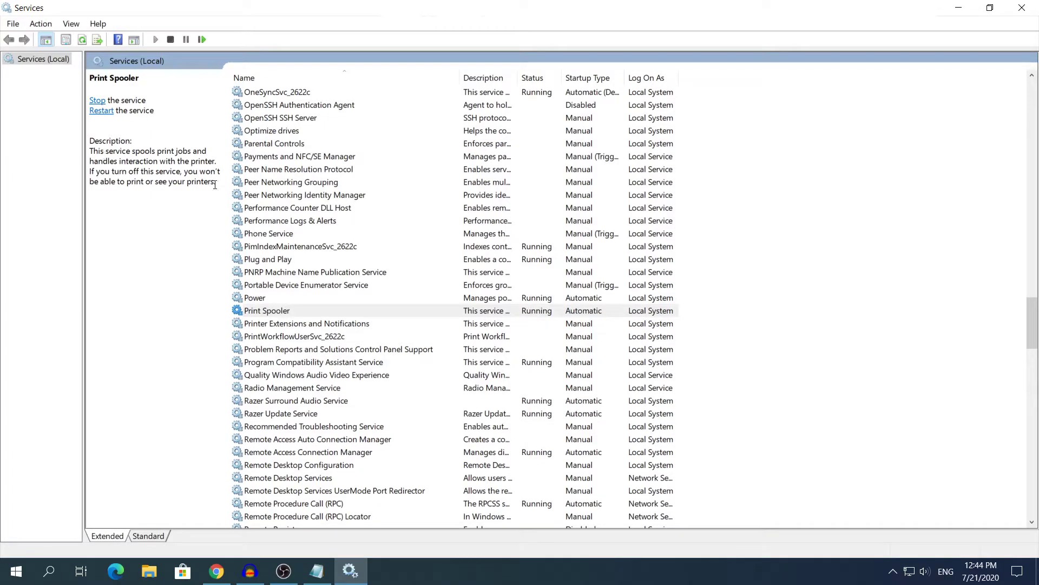
{"action": "left_click", "coordinate": [420, 316]}
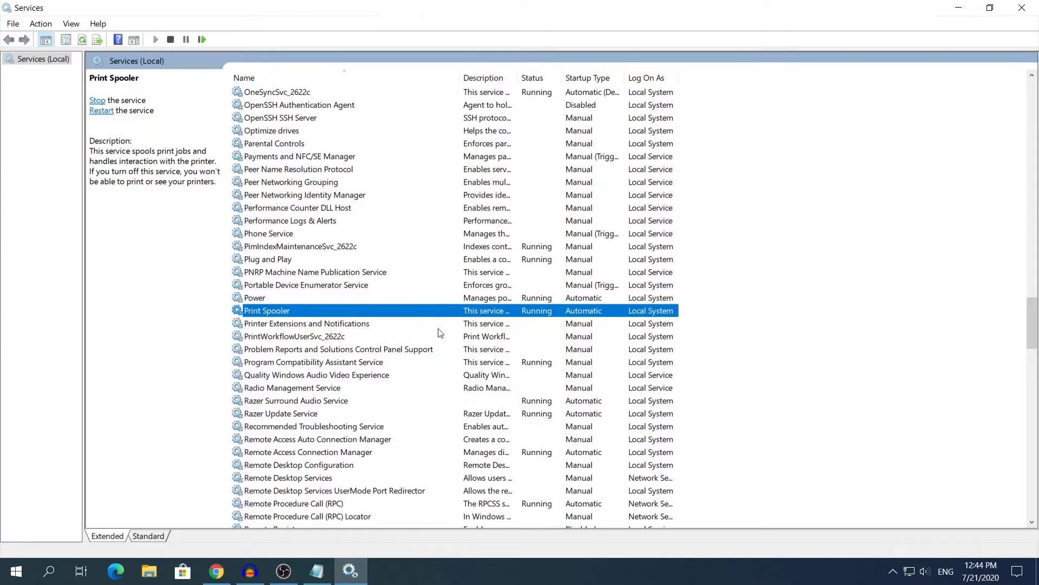
{"action": "right_click", "coordinate": [420, 314]}
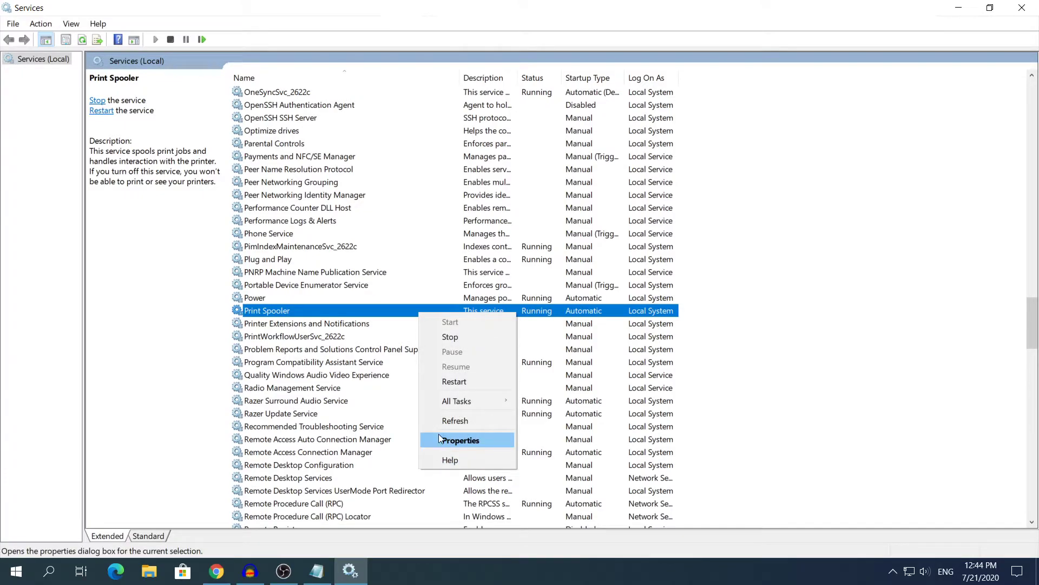
- In Print Spooler Properties, stop the service and apply Disabled startup type
{"action": "left_click", "coordinate": [441, 440]}
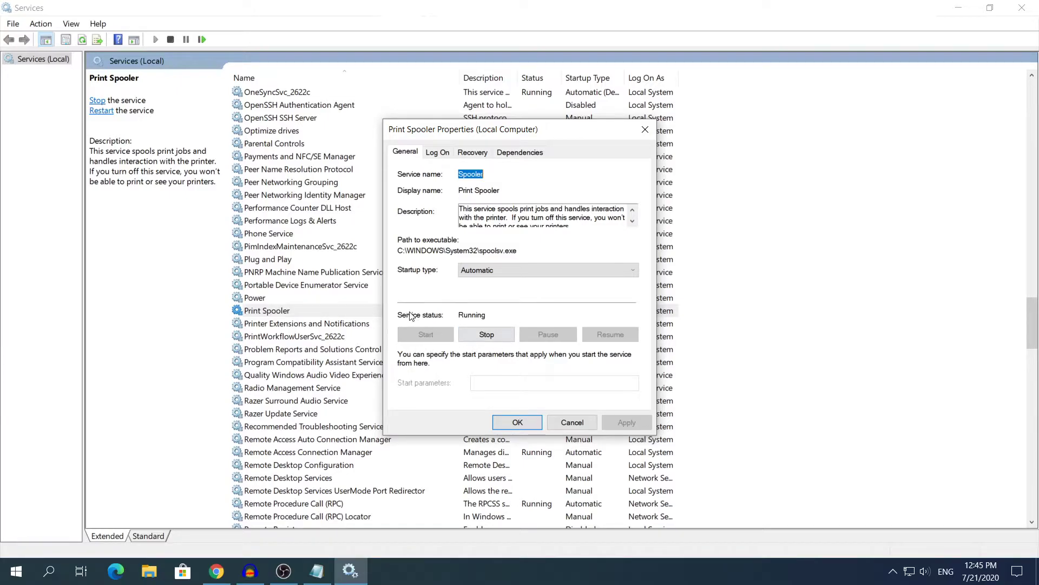
{"action": "left_click", "coordinate": [502, 334]}
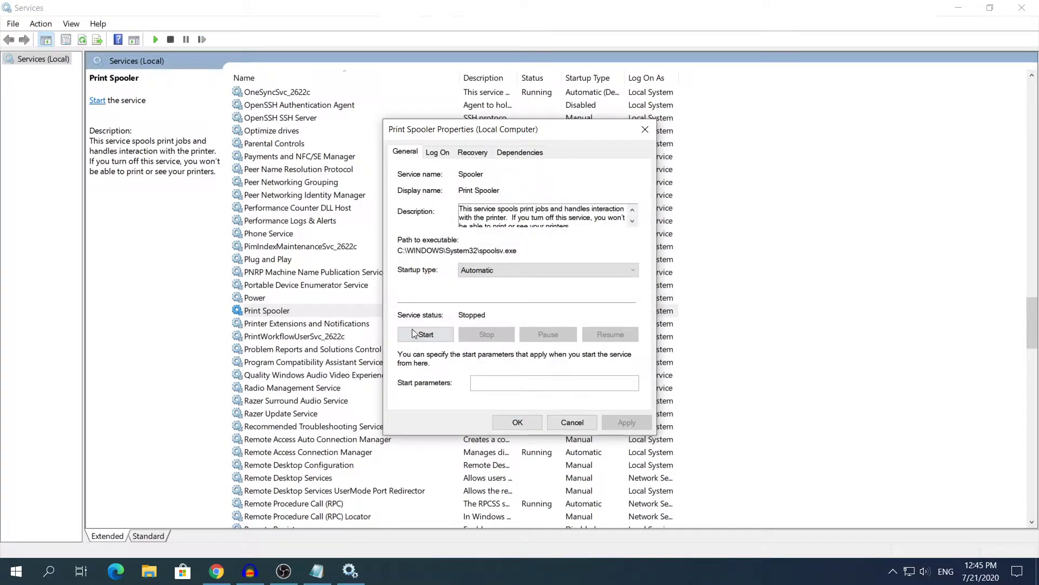
{"action": "left_click", "coordinate": [505, 270]}
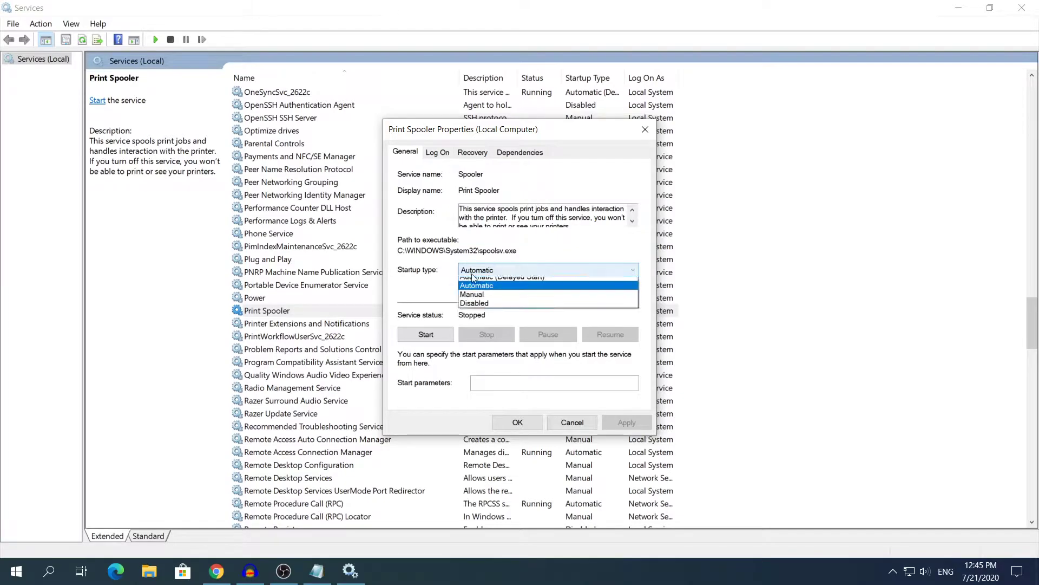
{"action": "left_click", "coordinate": [467, 308]}
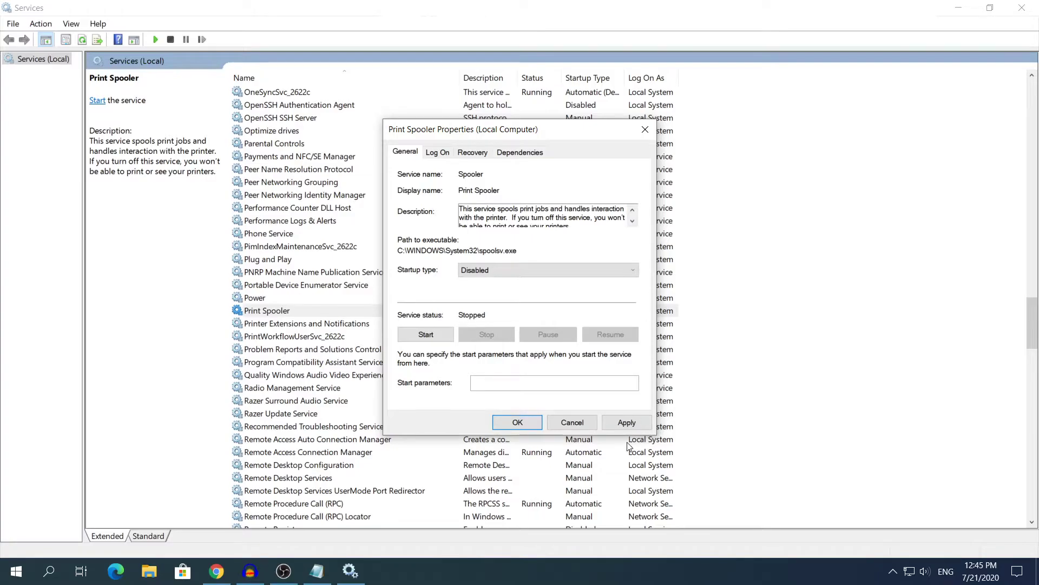
{"action": "left_click", "coordinate": [623, 424]}
{"action": "left_click", "coordinate": [535, 423]}
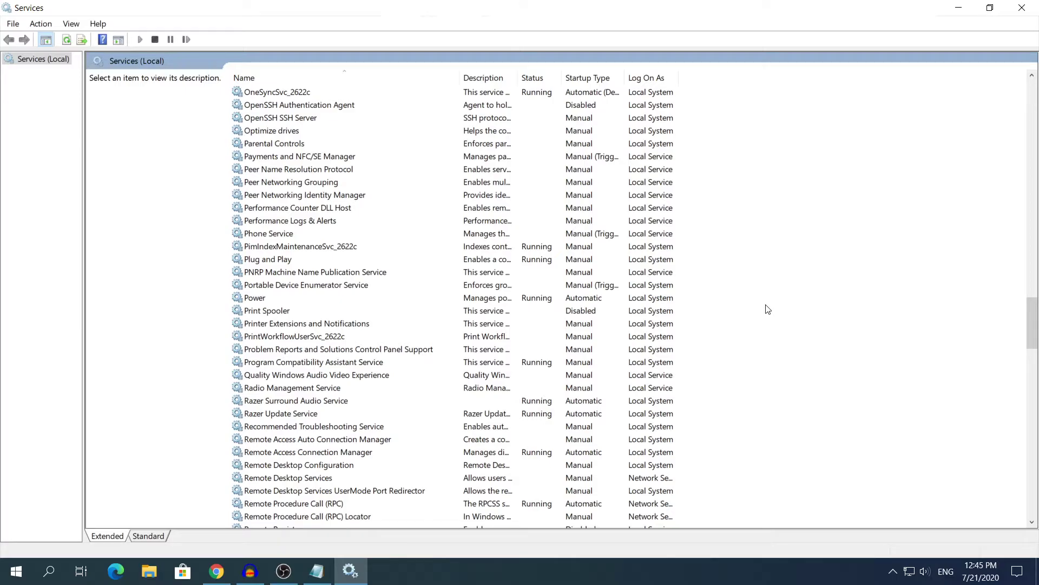
- Set the Windows Insider Service startup type to Disabled
{"action": "key", "text": "alt+Tab"}
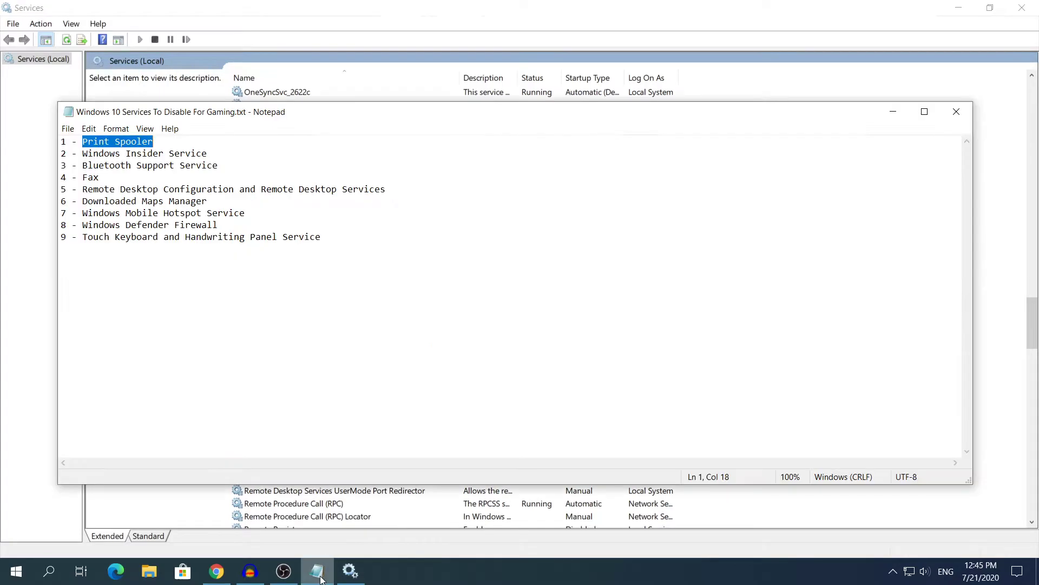
{"action": "key", "text": "alt+Tab"}
{"action": "type", "text": "windows bi"}
{"action": "double_click", "coordinate": [320, 391]}
{"action": "left_click", "coordinate": [599, 269]}
{"action": "left_click", "coordinate": [596, 304]}
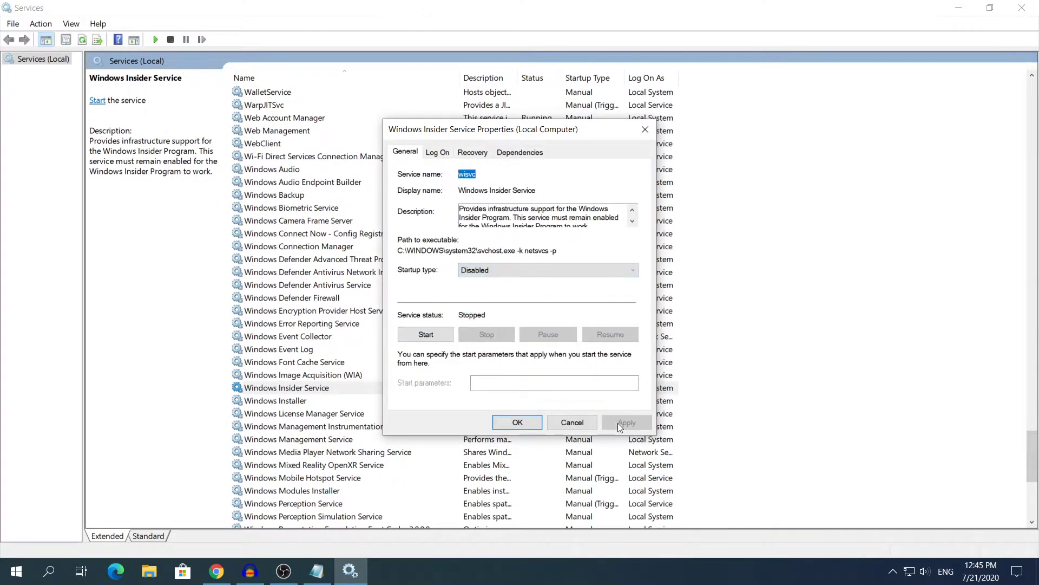
{"action": "left_click", "coordinate": [587, 421]}
- Set the Bluetooth Support Service startup type to Disabled
{"action": "key", "text": "alt+Tab"}
- Set the Fax service startup type to Disabled
{"action": "key", "text": "alt+Tab"}
{"action": "type", "text": "b"}
{"action": "key", "text": "Down"}
{"action": "key", "text": "Down"}
{"action": "double_click", "coordinate": [308, 182]}
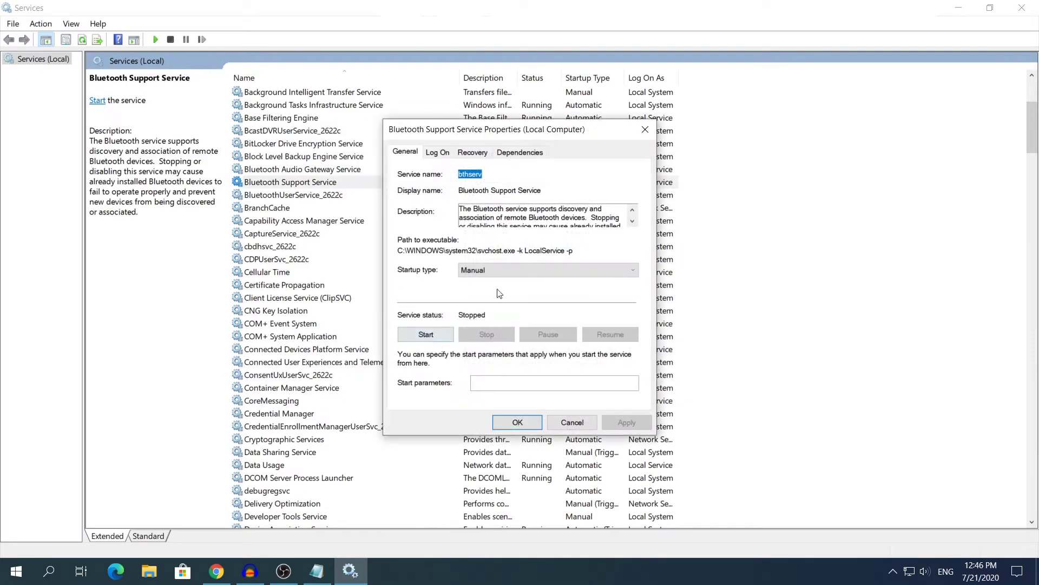
{"action": "left_click", "coordinate": [598, 269]}
{"action": "left_click", "coordinate": [596, 313]}
{"action": "left_click", "coordinate": [586, 420]}
- Set the Remote Desktop Services startup type to Disabled
{"action": "key", "text": "alt+Tab"}
{"action": "key", "text": "alt+Tab"}
{"action": "type", "text": "f"}
{"action": "double_click", "coordinate": [251, 92]}
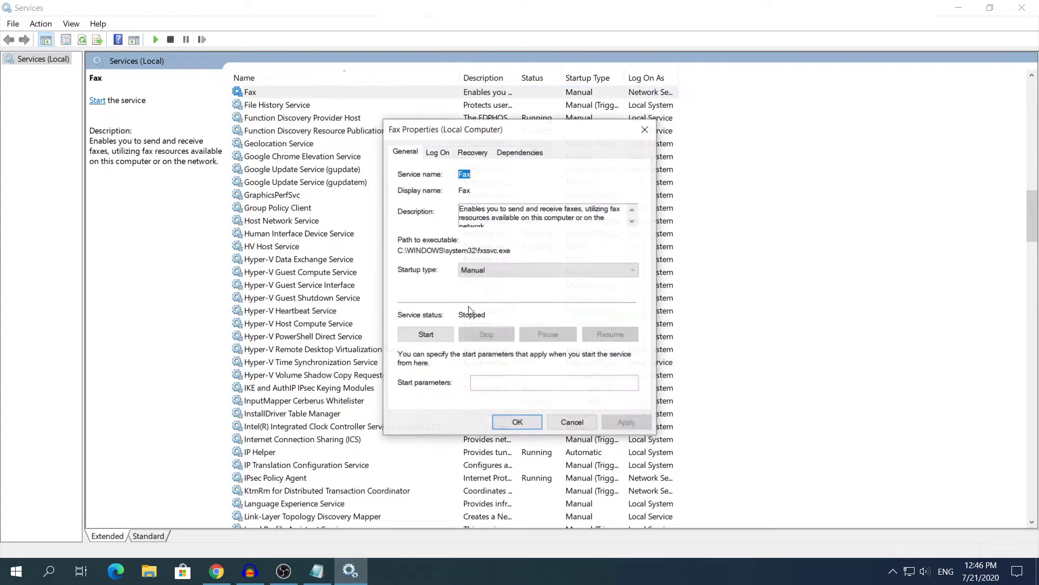
{"action": "left_click", "coordinate": [599, 270]}
{"action": "left_click", "coordinate": [595, 304]}
{"action": "left_click", "coordinate": [515, 421]}
{"action": "key", "text": "alt+Tab"}
{"action": "key", "text": "alt+Tab"}
{"action": "type", "text": "r"}
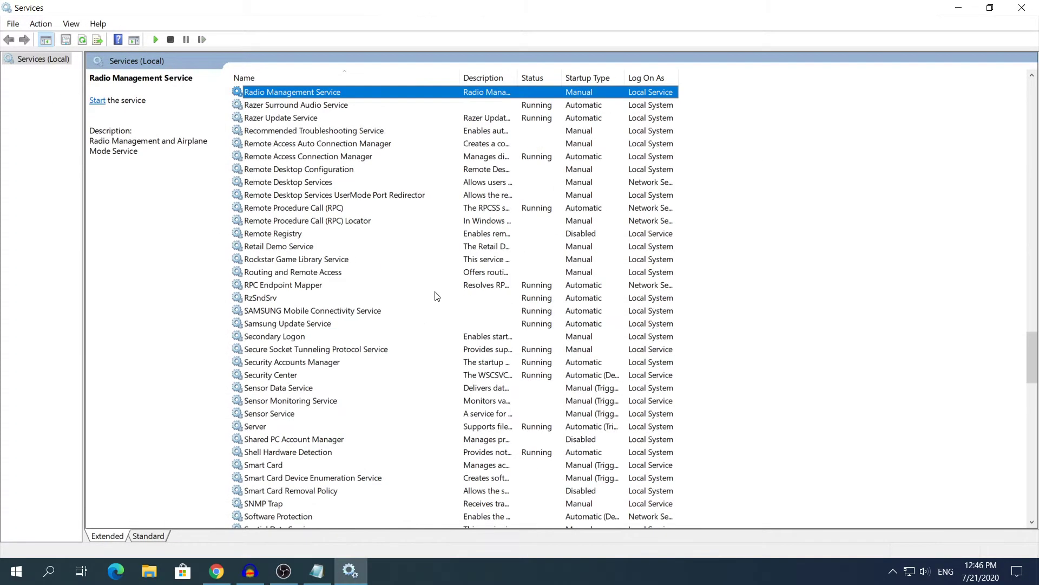
{"action": "key", "text": "Down"}
{"action": "key", "text": "Down"}
{"action": "key", "text": "Down"}
{"action": "key", "text": "Down"}
{"action": "key", "text": "Down"}
{"action": "key", "text": "Down"}
{"action": "key", "text": "Down"}
{"action": "key", "text": "Return"}
{"action": "left_click", "coordinate": [599, 269]}
{"action": "left_click", "coordinate": [596, 311]}
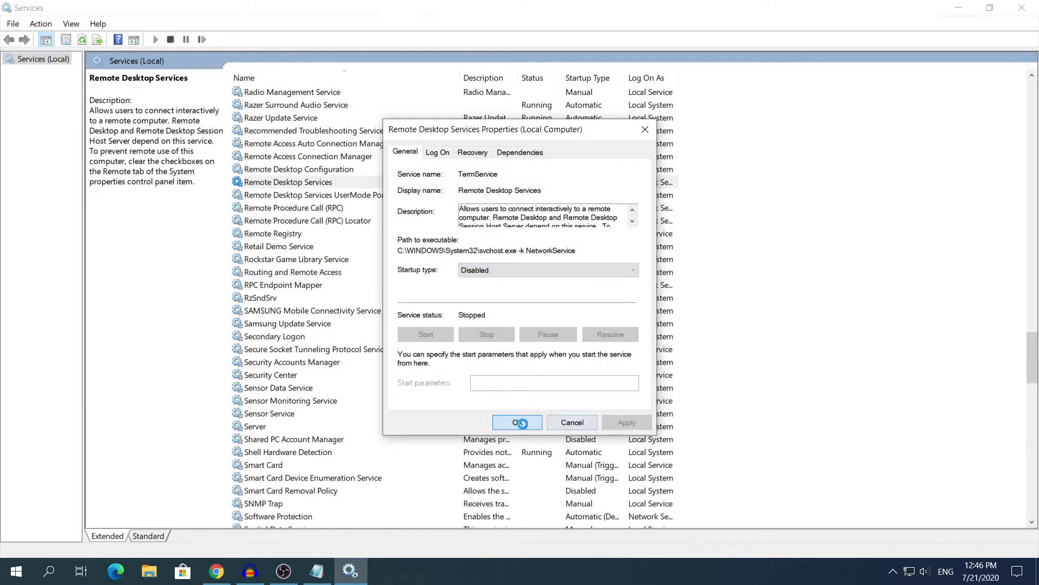
{"action": "left_click", "coordinate": [518, 421]}
- Set the Downloaded Maps Manager startup type to Disabled
{"action": "key", "text": "alt+Tab"}
{"action": "key", "text": "alt+Tab"}
{"action": "left_click", "coordinate": [329, 376]}
{"action": "type", "text": "dedn"}
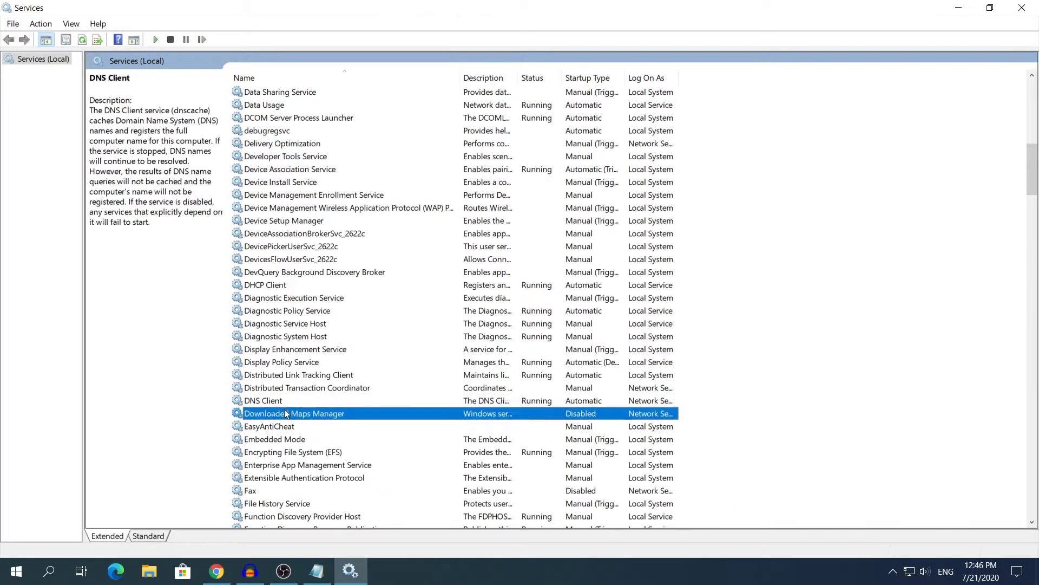
{"action": "key", "text": "Down"}
{"action": "key", "text": "Return"}
{"action": "left_click", "coordinate": [599, 269]}
{"action": "left_click", "coordinate": [595, 296]}
{"action": "left_click", "coordinate": [518, 422]}
- Set the Windows Mobile Hotspot Service startup type to Disabled
{"action": "key", "text": "alt+Tab"}
{"action": "key", "text": "alt+Tab"}
{"action": "type", "text": "win"}
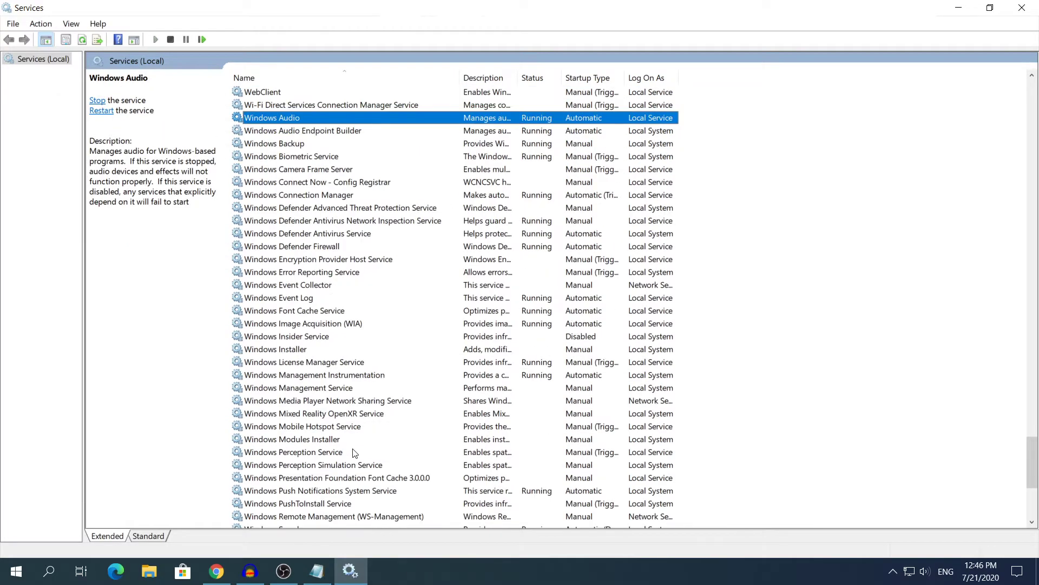
{"action": "double_click", "coordinate": [324, 426]}
{"action": "left_click", "coordinate": [598, 269]}
{"action": "left_click", "coordinate": [595, 308]}
{"action": "left_click", "coordinate": [518, 422]}
{"action": "left_click", "coordinate": [307, 579]}
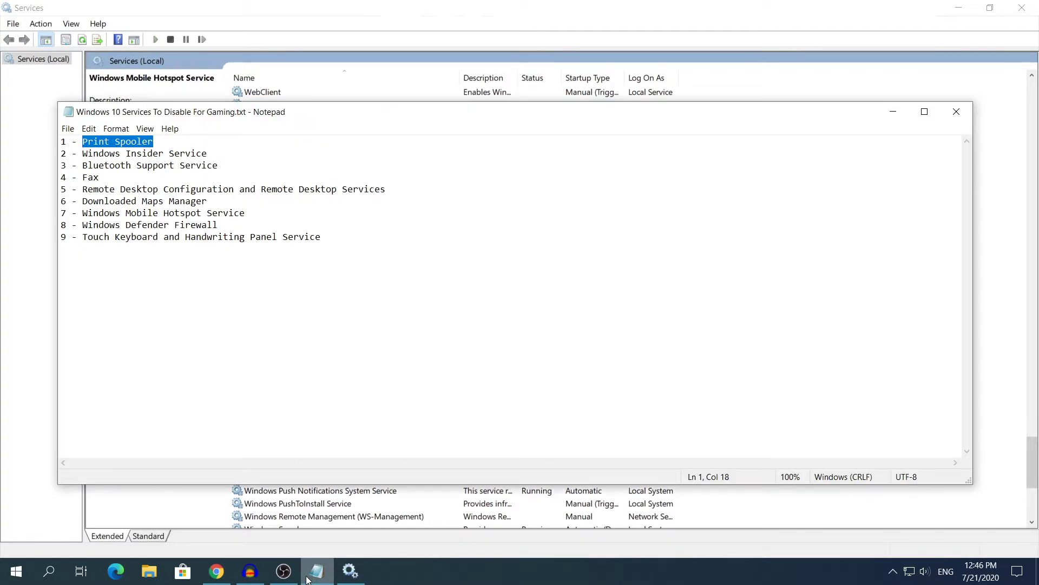
- Locate Windows Defender Firewall and open, then close, its properties
{"action": "key", "text": "alt+Tab"}
{"action": "key", "text": "Down"}
{"action": "key", "text": "Down"}
{"action": "key", "text": "Down"}
{"action": "key", "text": "alt+Tab"}
{"action": "key", "text": "alt+Tab"}
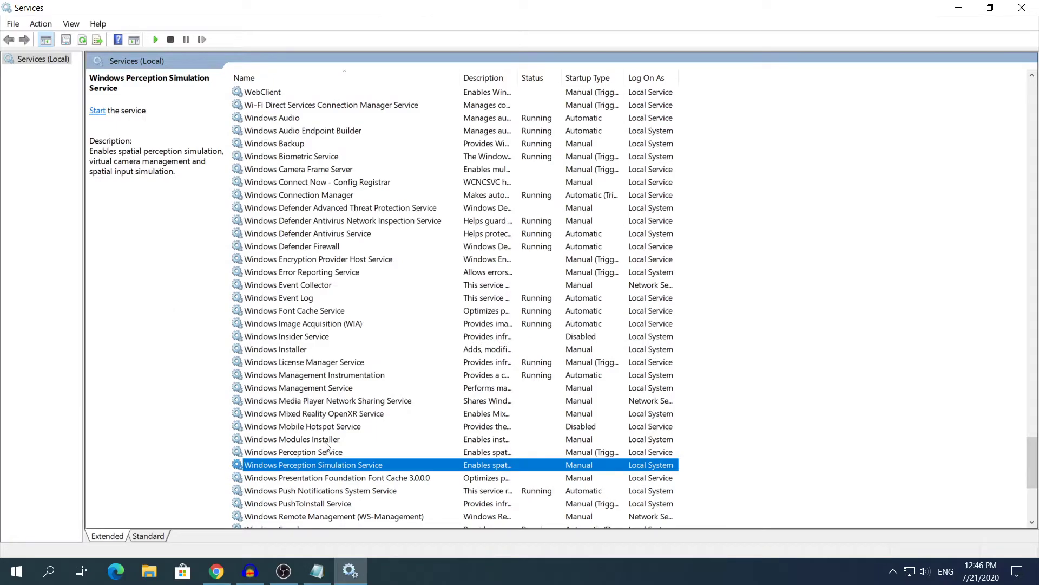
{"action": "scroll", "coordinate": [325, 444], "scroll_direction": "down", "scroll_amount": 1}
{"action": "left_click", "coordinate": [327, 449]}
{"action": "scroll", "coordinate": [314, 379], "scroll_direction": "up", "scroll_amount": 1}
{"action": "double_click", "coordinate": [292, 246]}
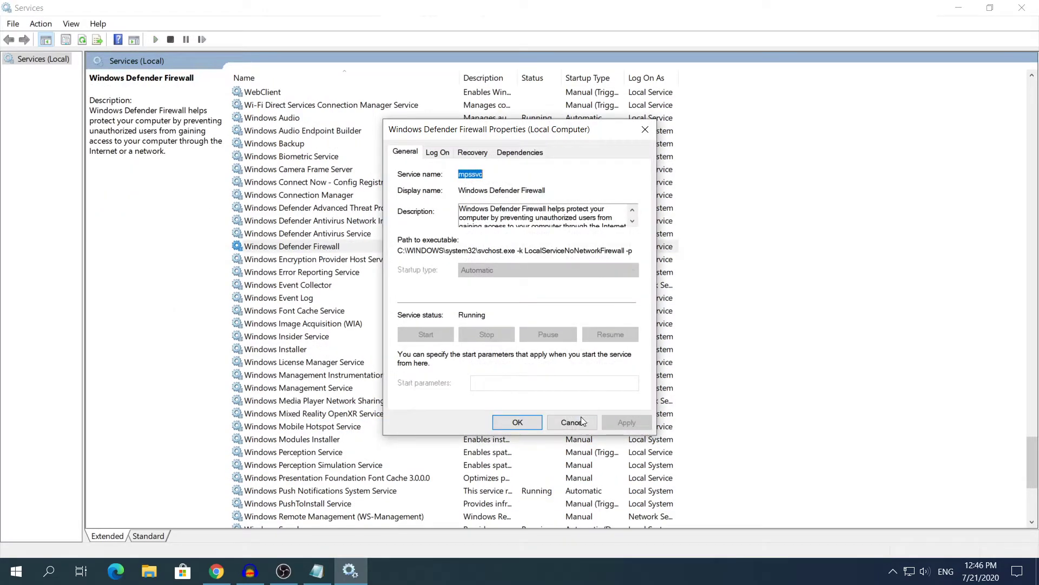
{"action": "left_click", "coordinate": [574, 422]}
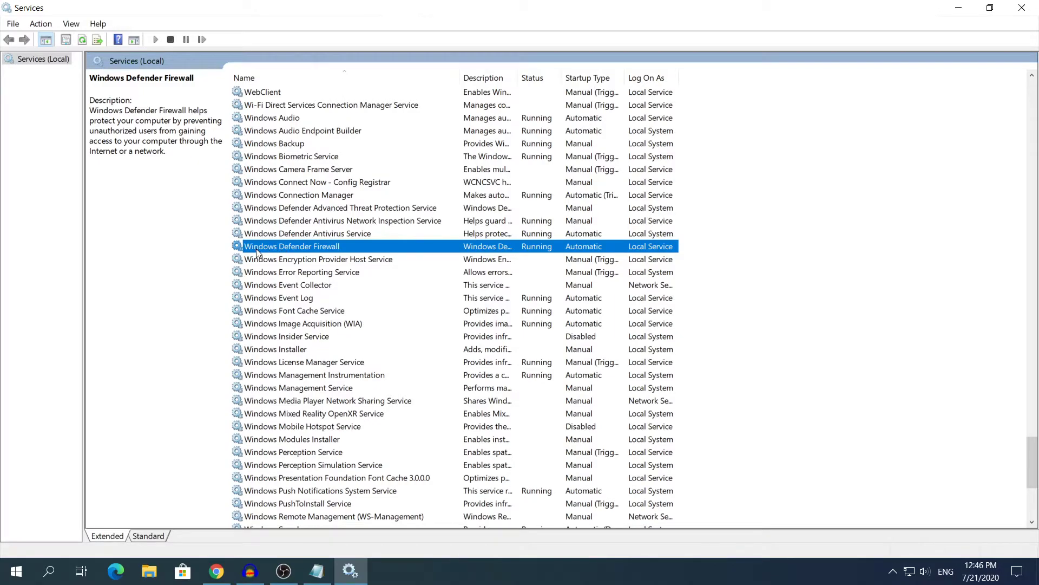
- Reopen Windows Defender Firewall properties and cancel, its startup type being greyed out
{"action": "double_click", "coordinate": [437, 254]}
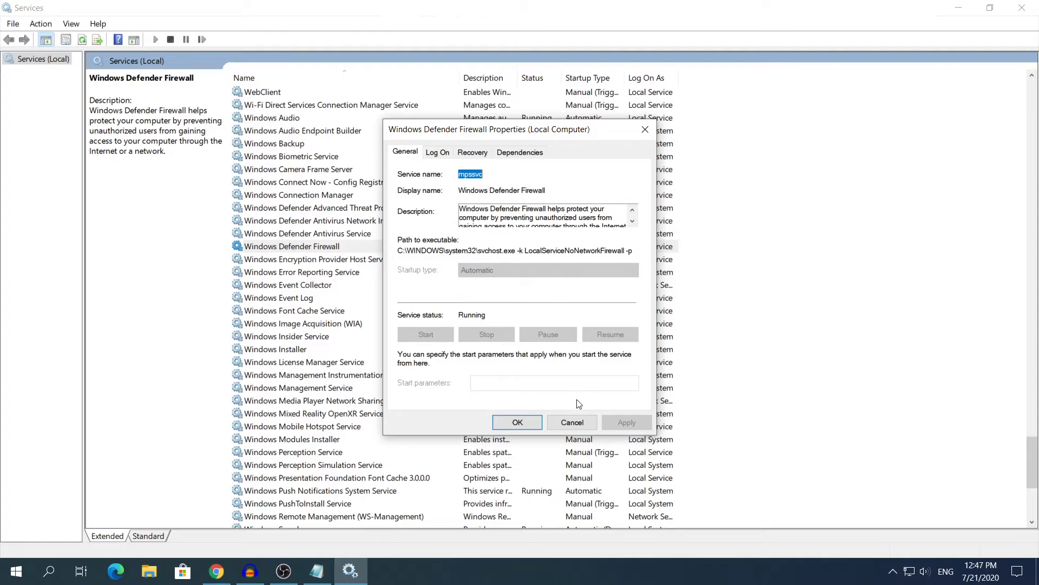
{"action": "left_click", "coordinate": [584, 426]}
- Check the Touch Keyboard entry in the Notepad list of services
{"action": "left_click", "coordinate": [720, 352]}
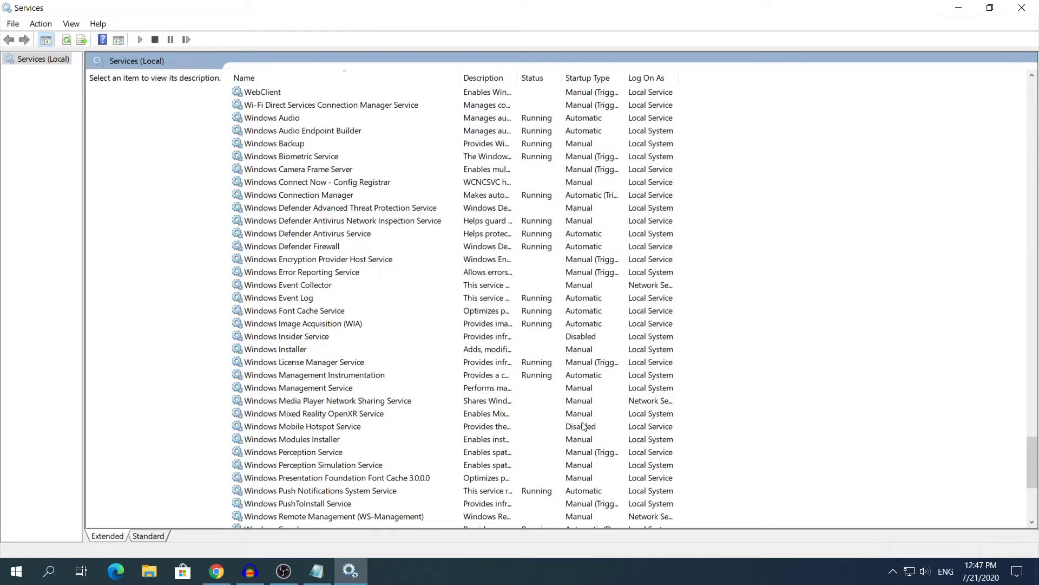
{"action": "left_click", "coordinate": [316, 571]}
{"action": "left_click_drag", "start_coordinate": [82, 236], "coordinate": [197, 237]}
{"action": "left_click", "coordinate": [197, 236]}
{"action": "left_click", "coordinate": [316, 571]}
- Set the Touch Keyboard and Handwriting Panel Service startup type to Disabled
{"action": "key", "text": "t"}
{"action": "key", "text": "t"}
{"action": "key", "text": "t"}
{"action": "key", "text": "t"}
{"action": "double_click", "coordinate": [345, 174]}
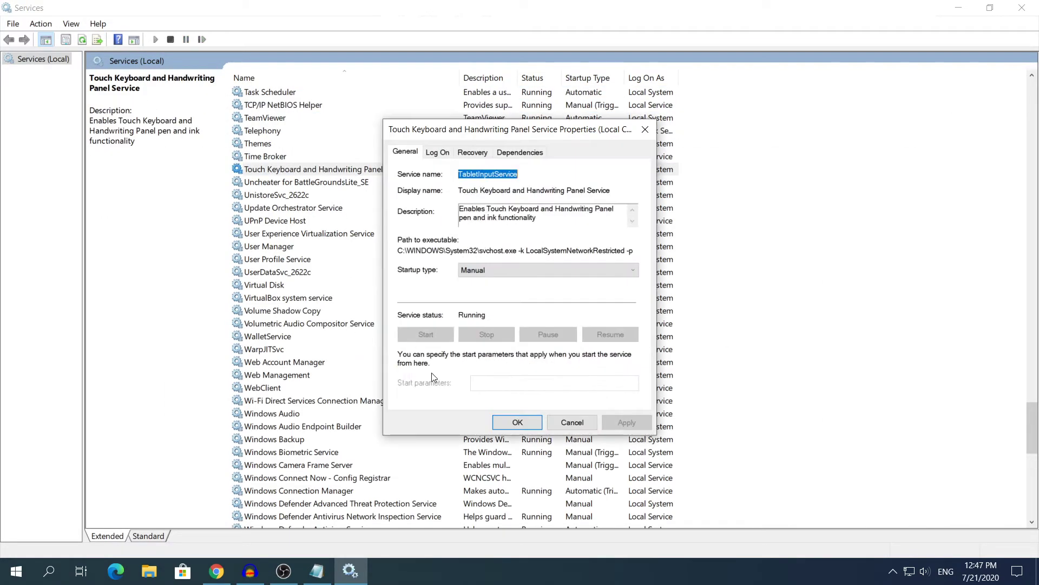
{"action": "left_click", "coordinate": [497, 273]}
{"action": "left_click", "coordinate": [487, 309]}
{"action": "left_click", "coordinate": [615, 425]}
{"action": "left_click", "coordinate": [518, 422]}
{"action": "left_click", "coordinate": [730, 367]}
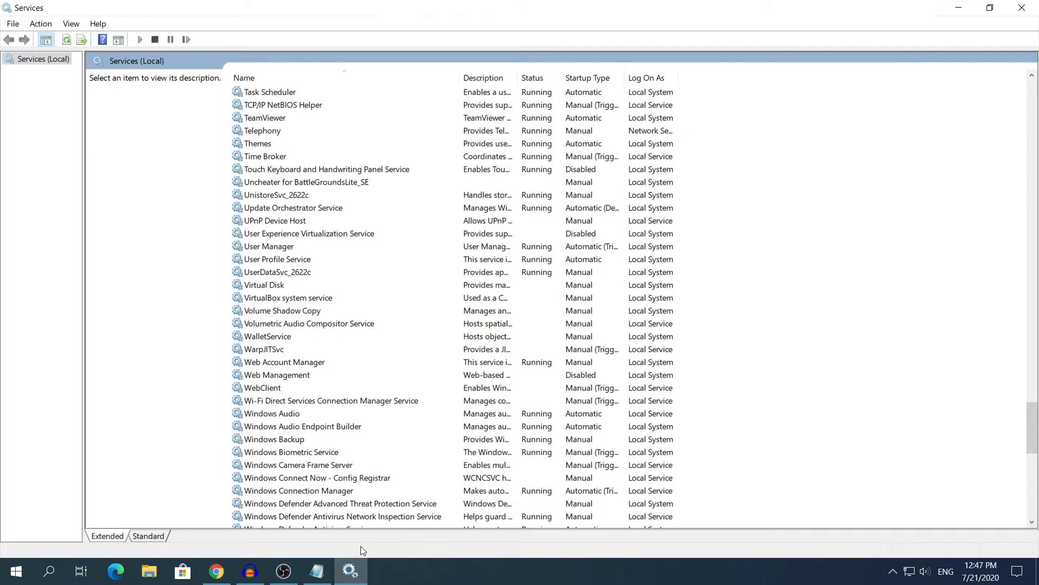
- Bring the Notepad list of nine services back to the front for review
{"action": "left_click", "coordinate": [317, 570]}
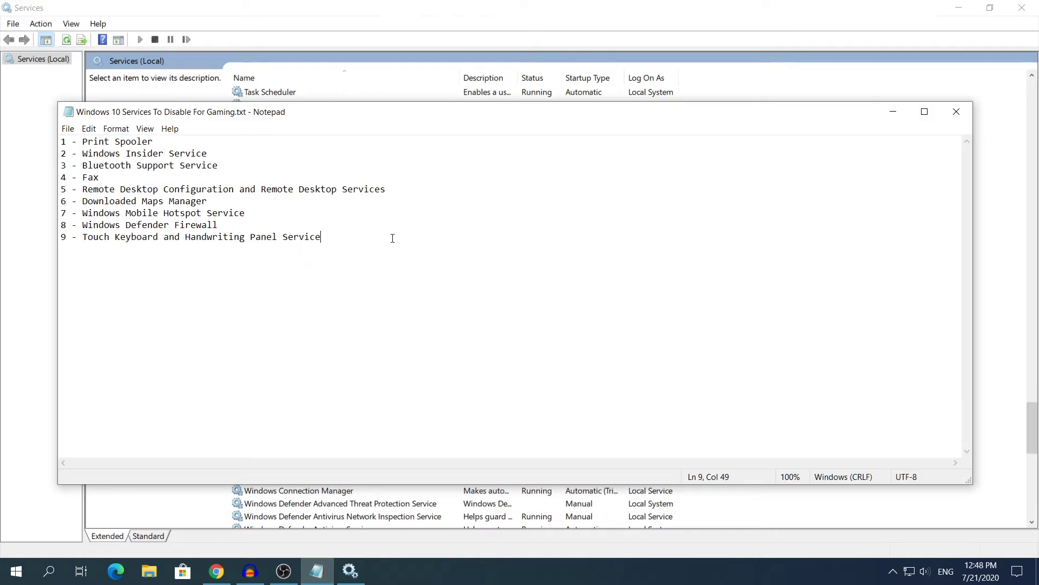